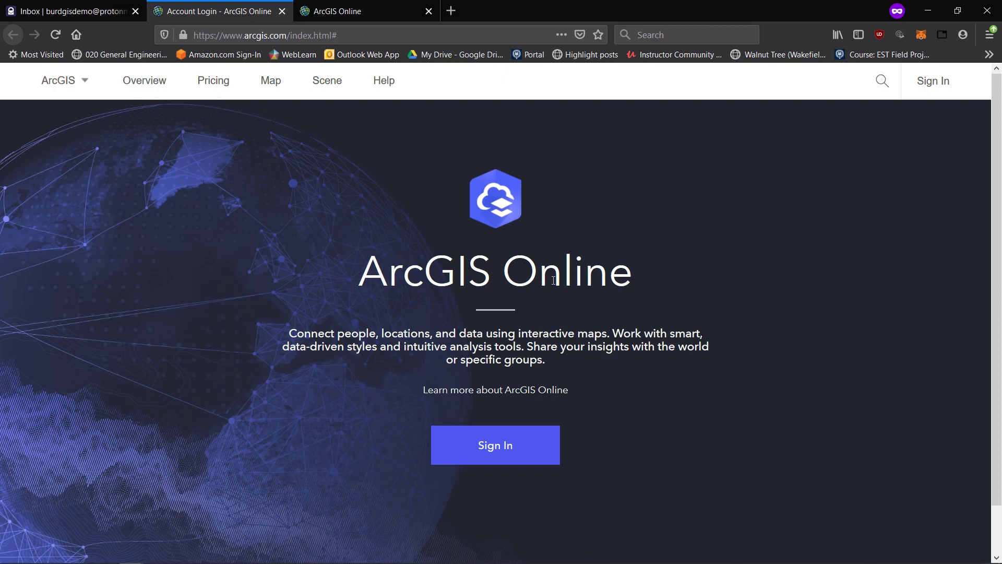
# Go from the ArcGIS home page to the Create an ArcGIS Account sign-up page.
pyautogui.click(332, 8)
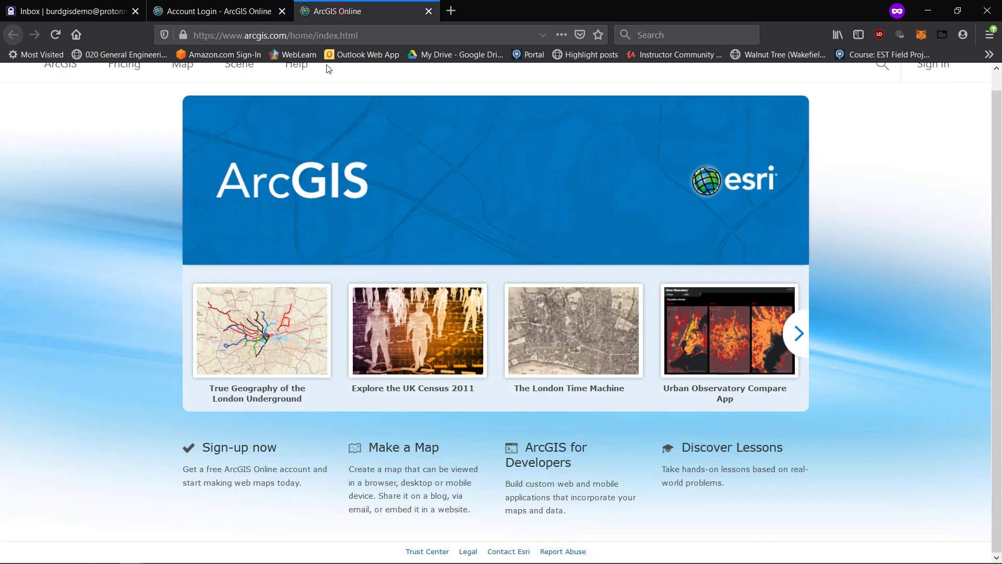
pyautogui.scroll(1, 443, 202)
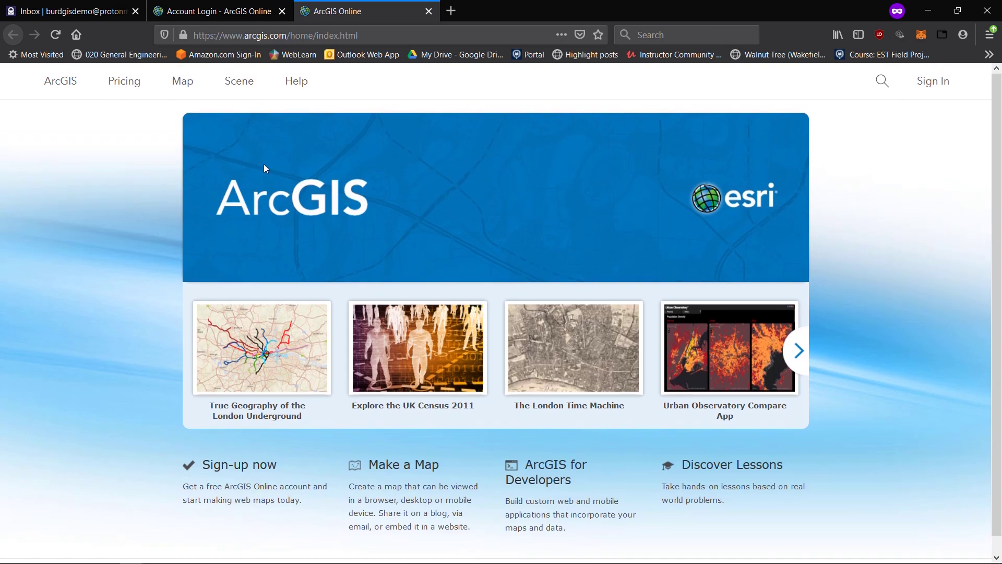
pyautogui.click(208, 12)
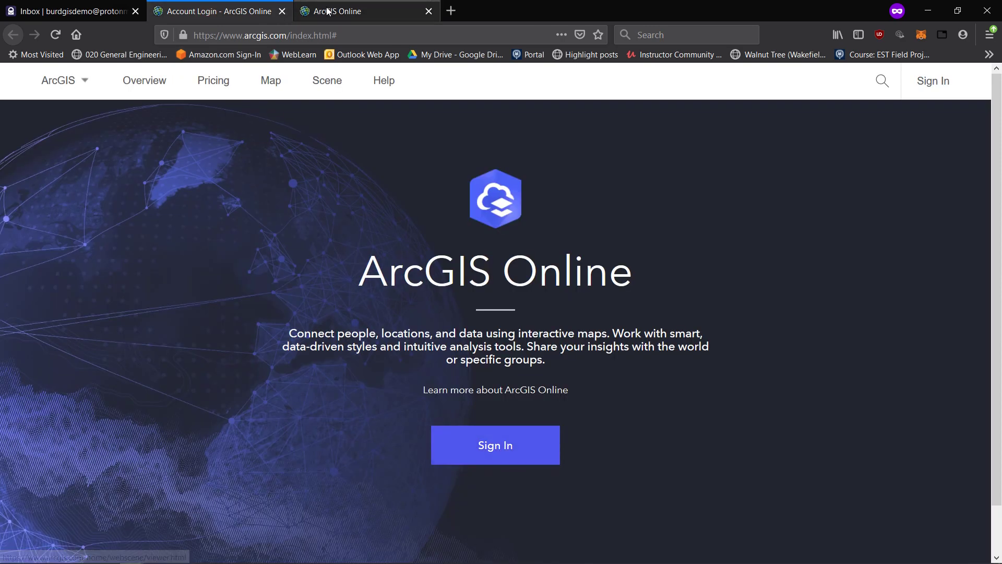
pyautogui.click(360, 11)
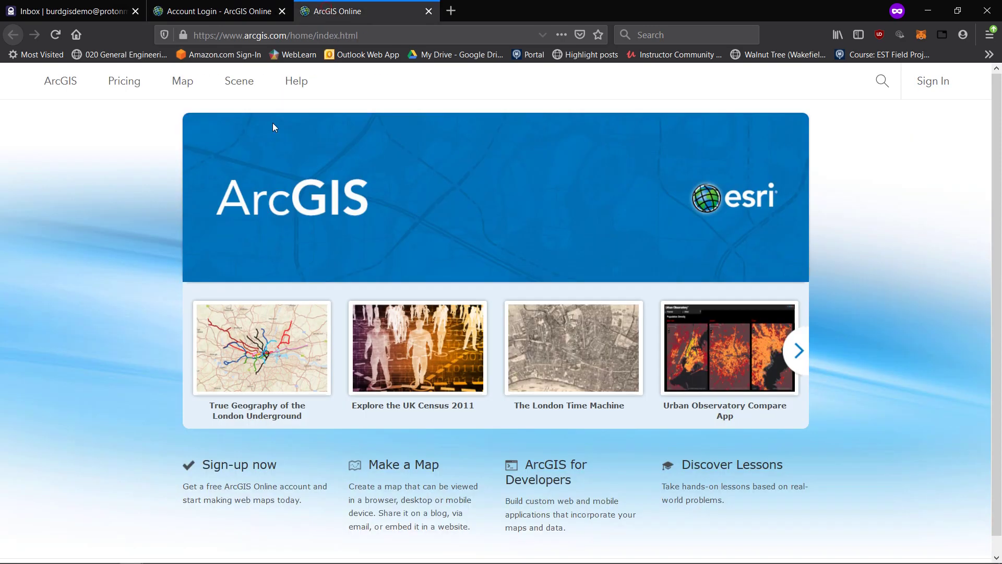
pyautogui.click(241, 470)
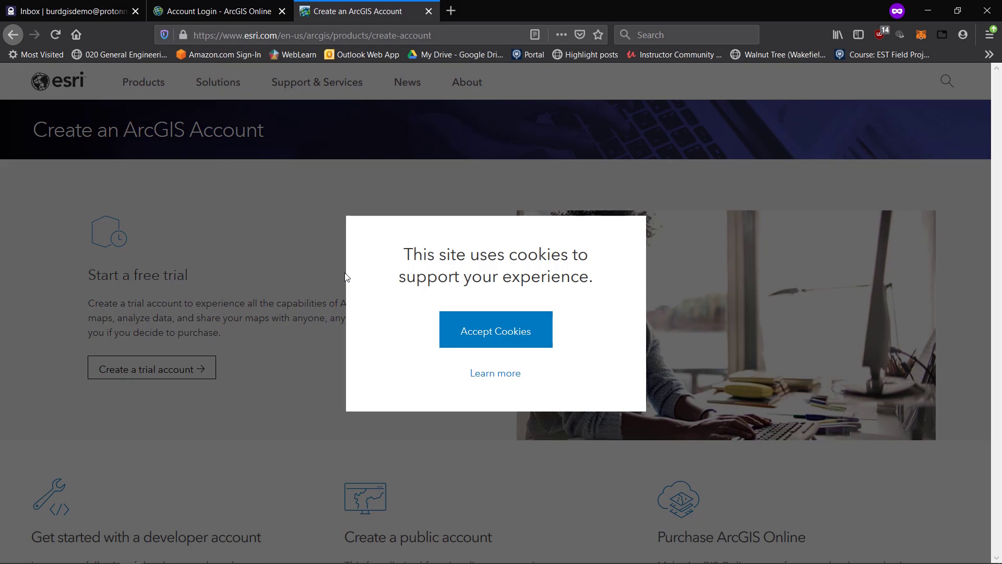
# Accept the Esri website's cookies.
pyautogui.click(459, 331)
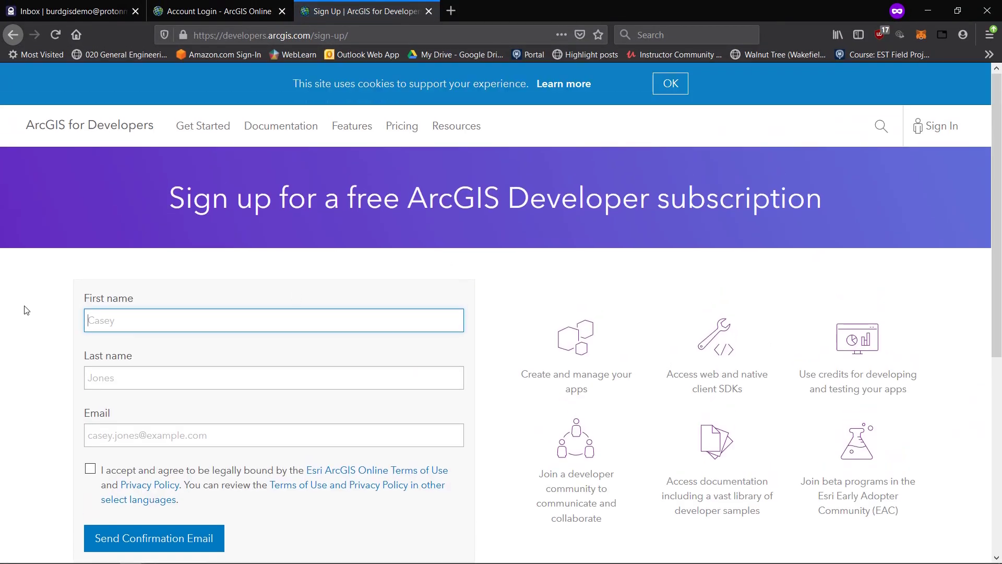
# Enter your first and last name on the developer sign-up form, then follow the email's activation link.
pyautogui.click(126, 321)
pyautogui.write('Oliver')
pyautogui.press('Tab')
pyautogui.write('Burde')
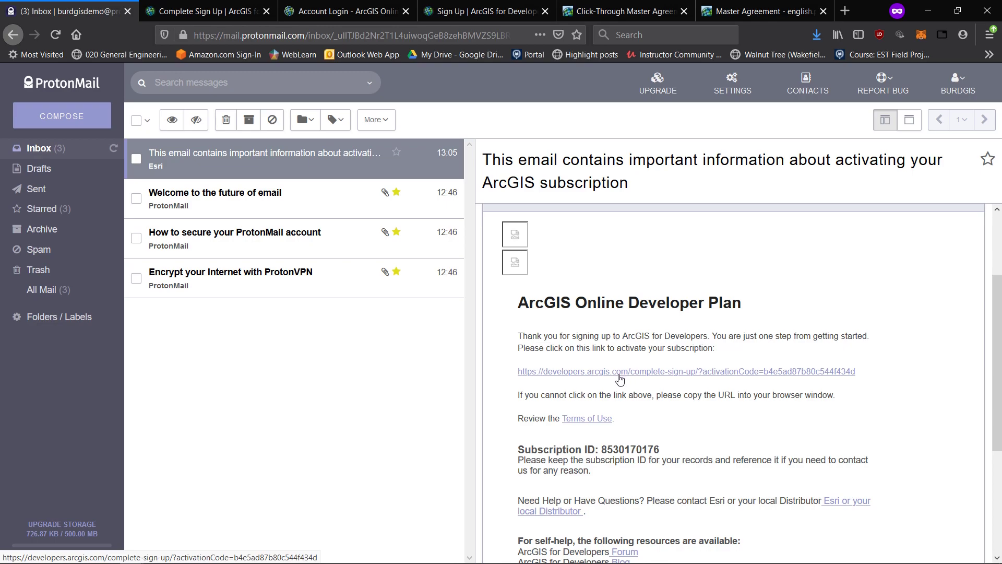
pyautogui.click(619, 375)
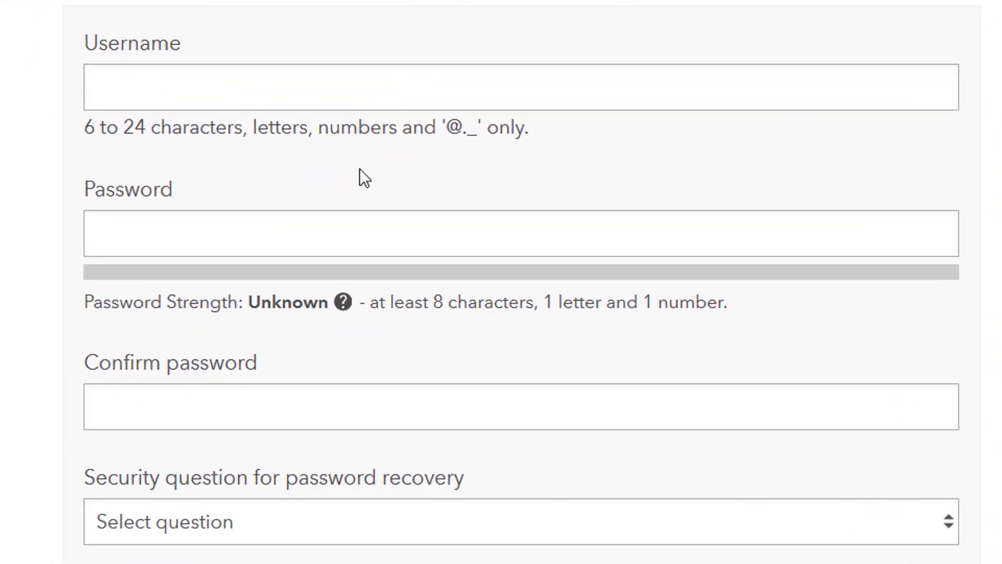
# Enter a new, available username for the developer account and move on to the password.
pyautogui.scroll(-2, 543, 205)
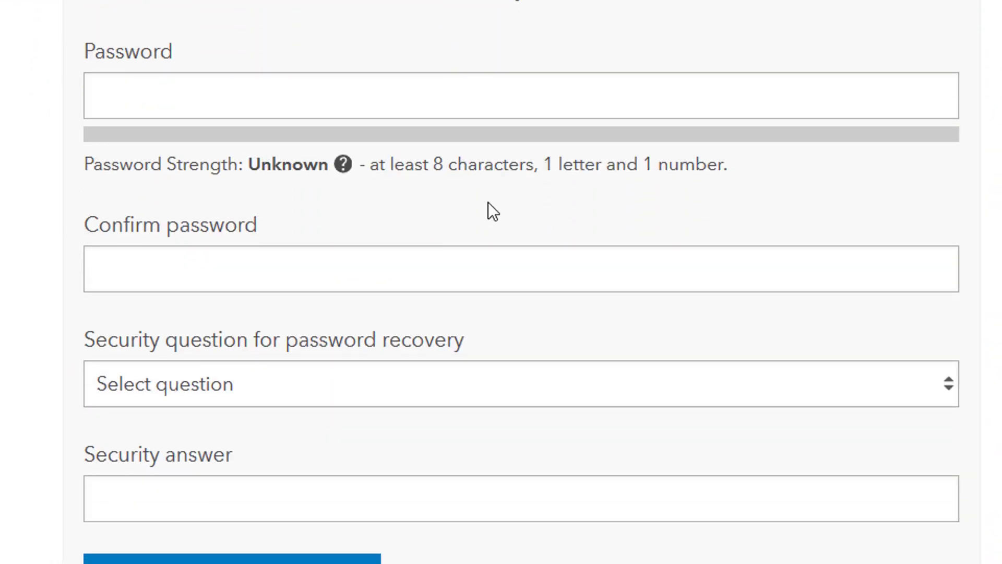
pyautogui.scroll(-6, 488, 202)
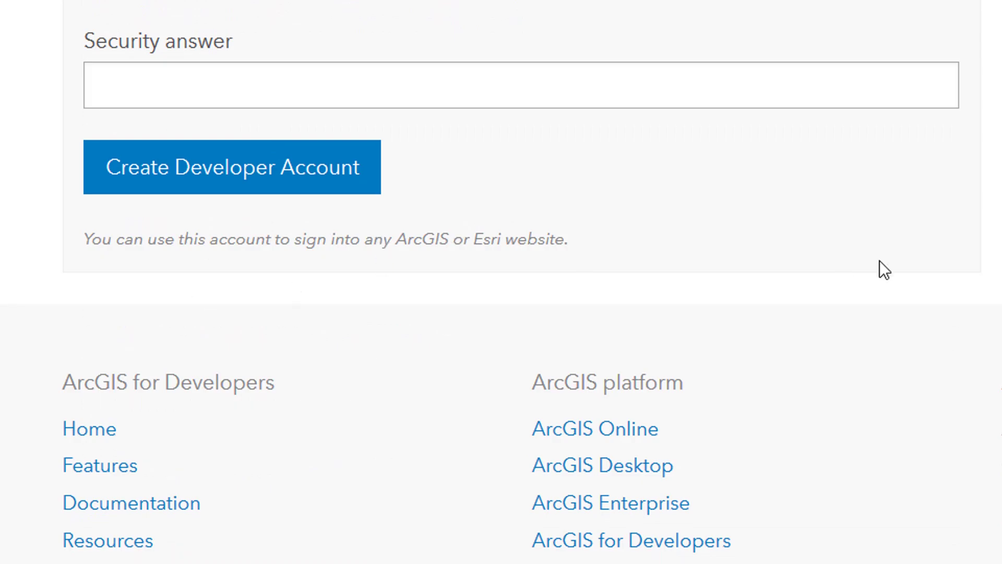
pyautogui.scroll(6, 723, 211)
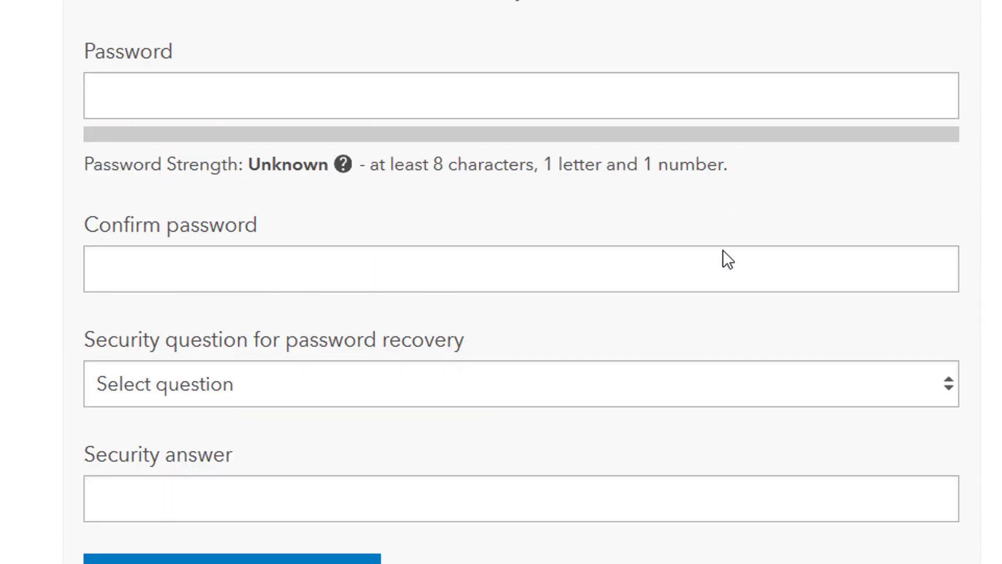
pyautogui.scroll(2, 267, 187)
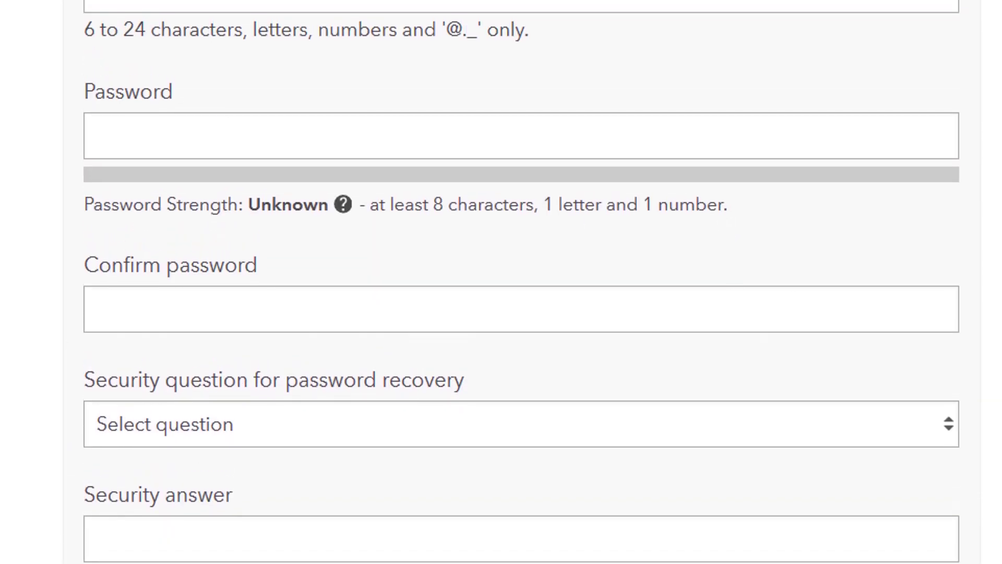
pyautogui.click(246, 32)
pyautogui.write('burdgis')
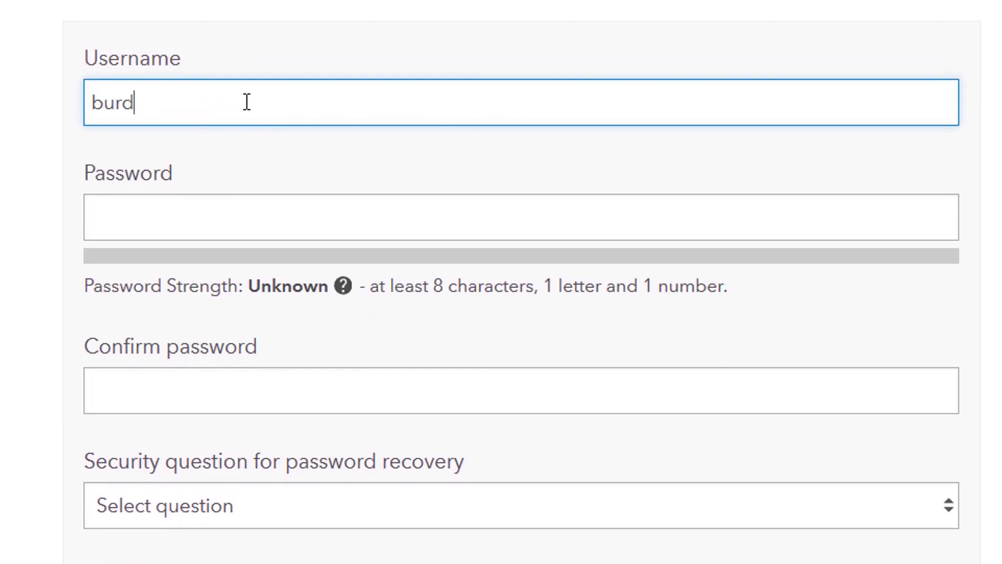
pyautogui.write('demo')
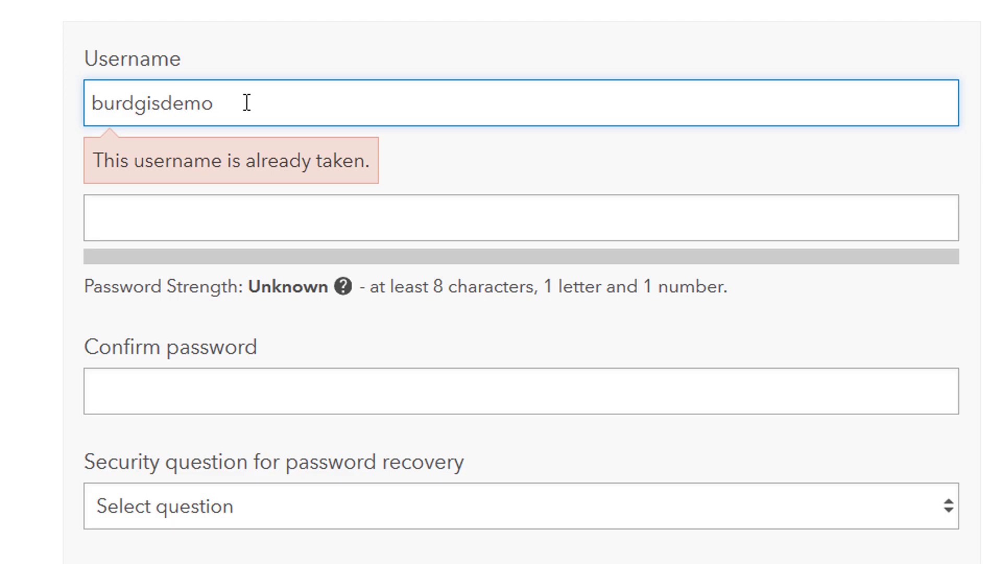
pyautogui.write('2')
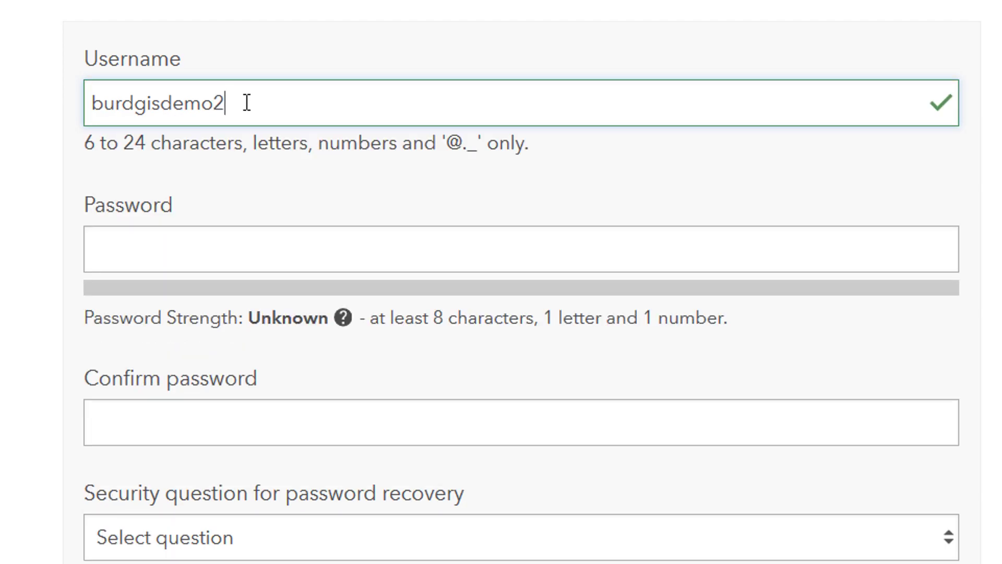
pyautogui.press('Tab')
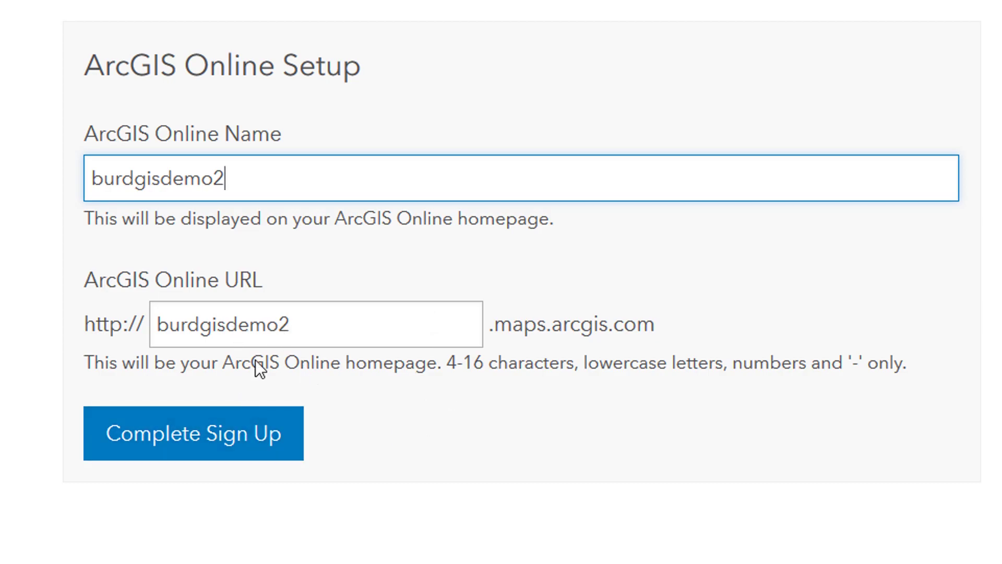
# Complete the developer account sign-up to reach the Dashboard.
pyautogui.click(207, 449)
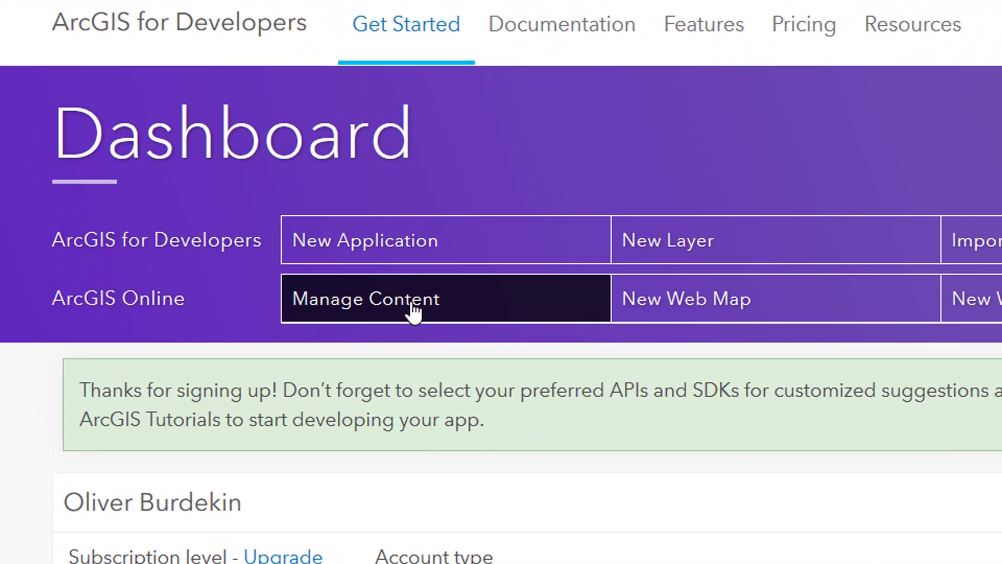
# Sign in to ArcGIS Online with the new account's username and password.
pyautogui.click(413, 308)
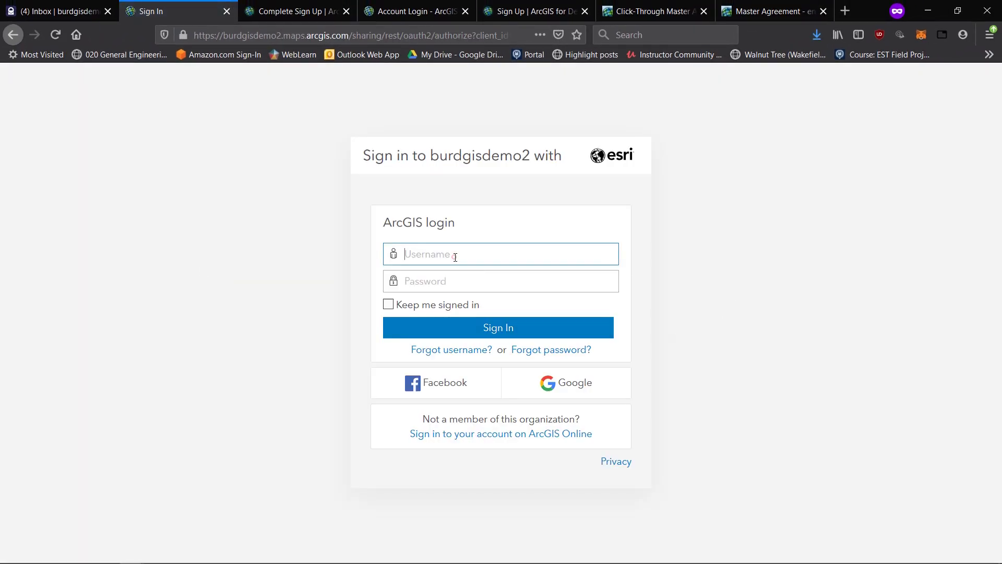
pyautogui.write('burdgisdemo2')
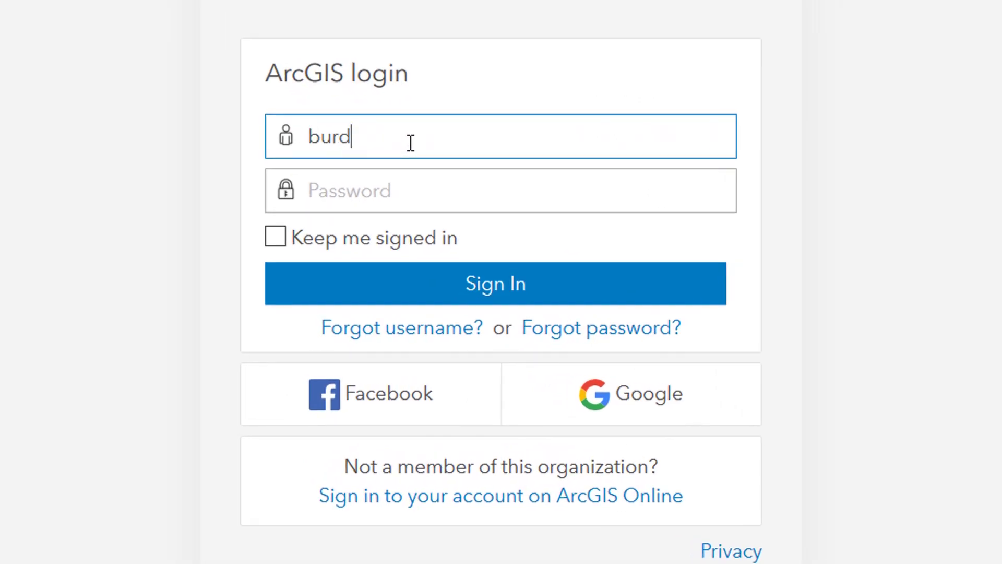
pyautogui.press('Tab')
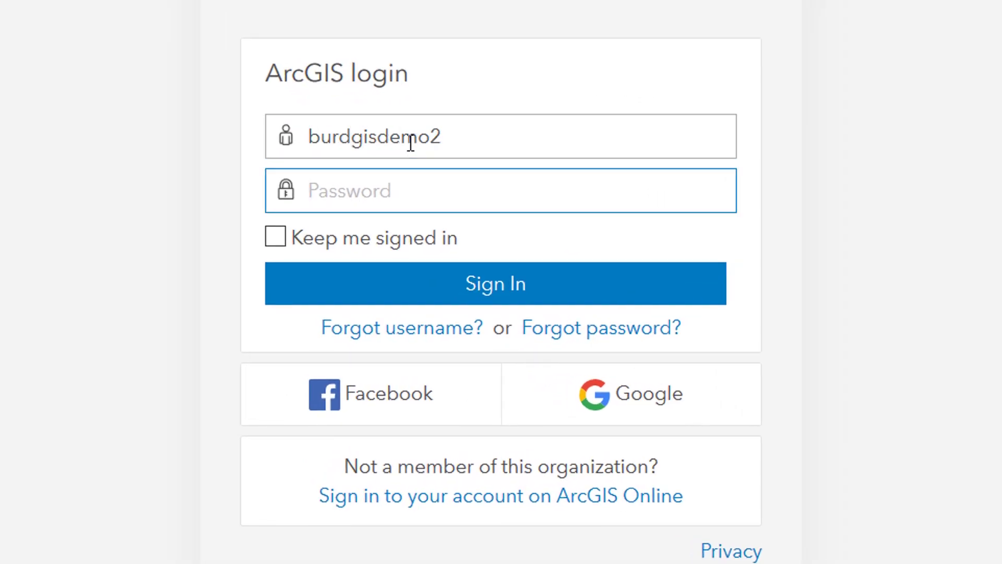
pyautogui.write('********')
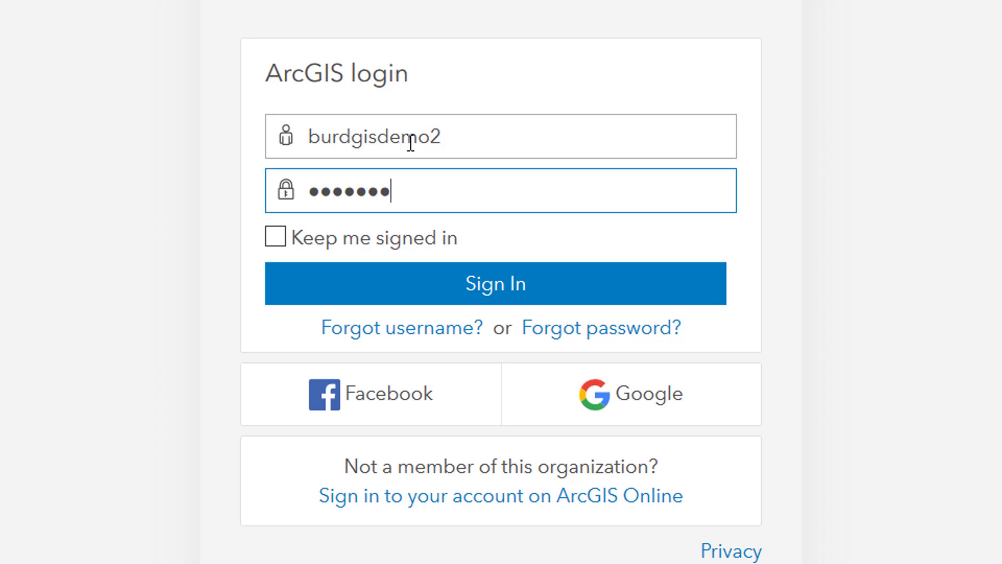
pyautogui.write('****')
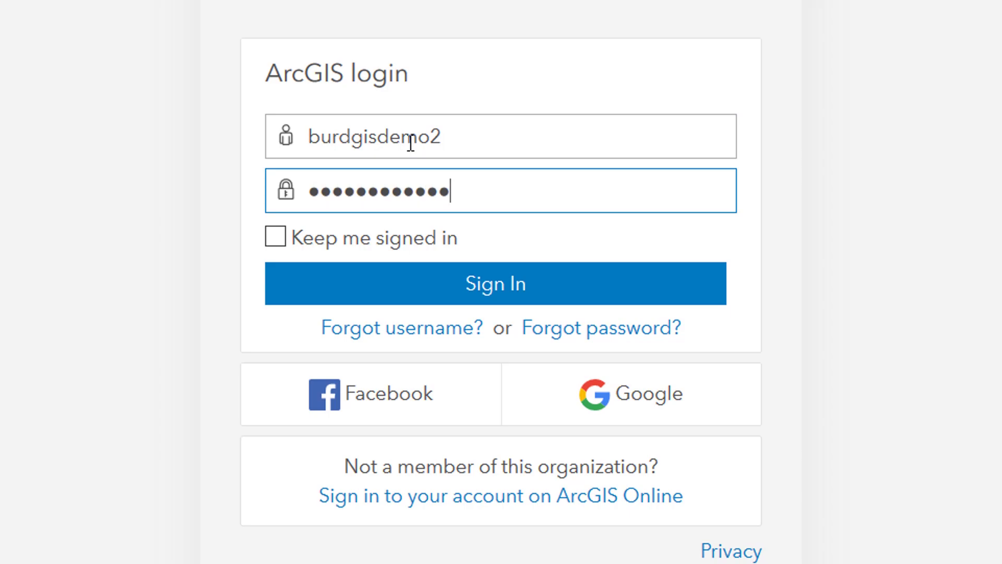
pyautogui.click(454, 286)
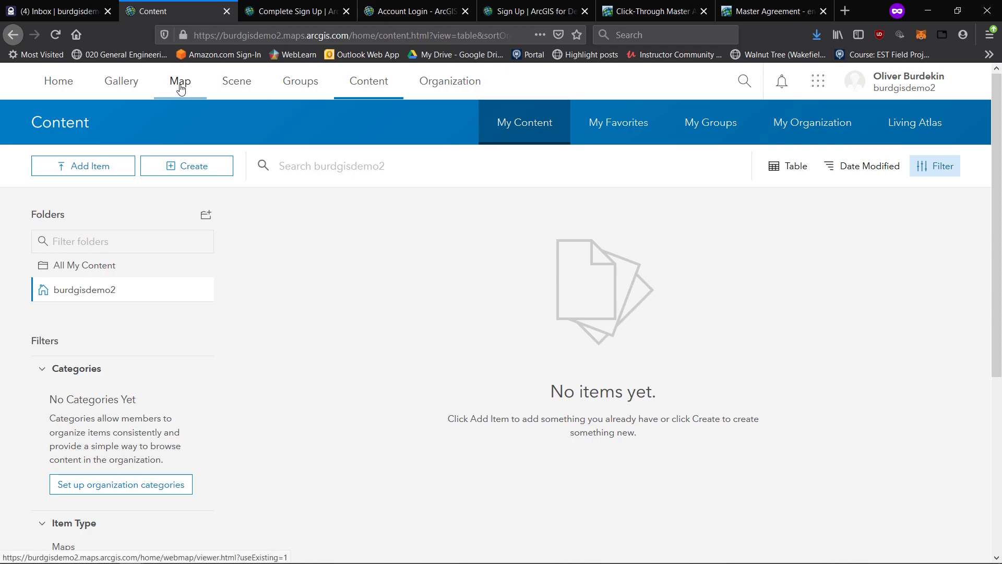
# Start a new map, skip the beta invitation, zoom to northern England and apply the Imagery Hybrid basemap.
pyautogui.click(180, 87)
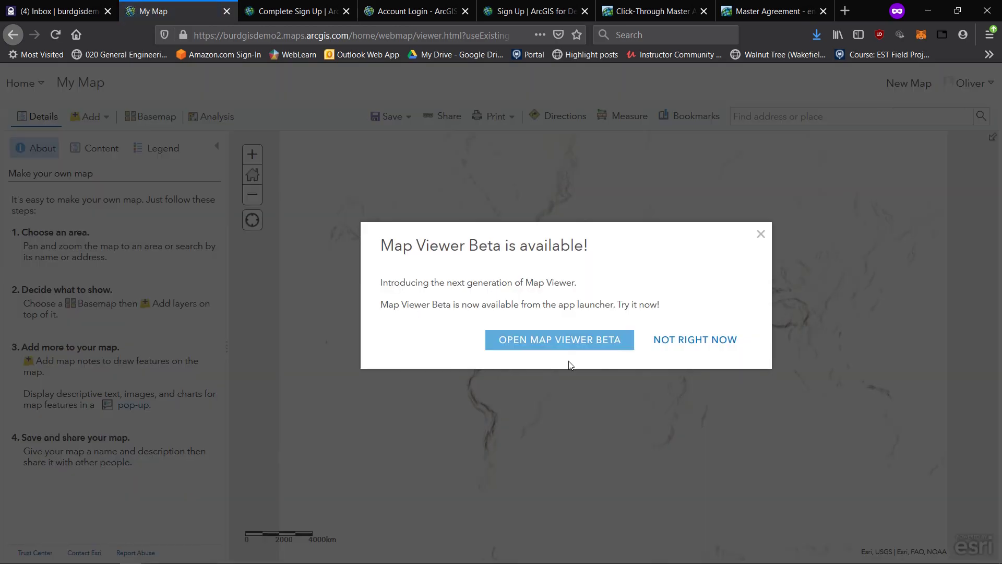
pyautogui.click(694, 342)
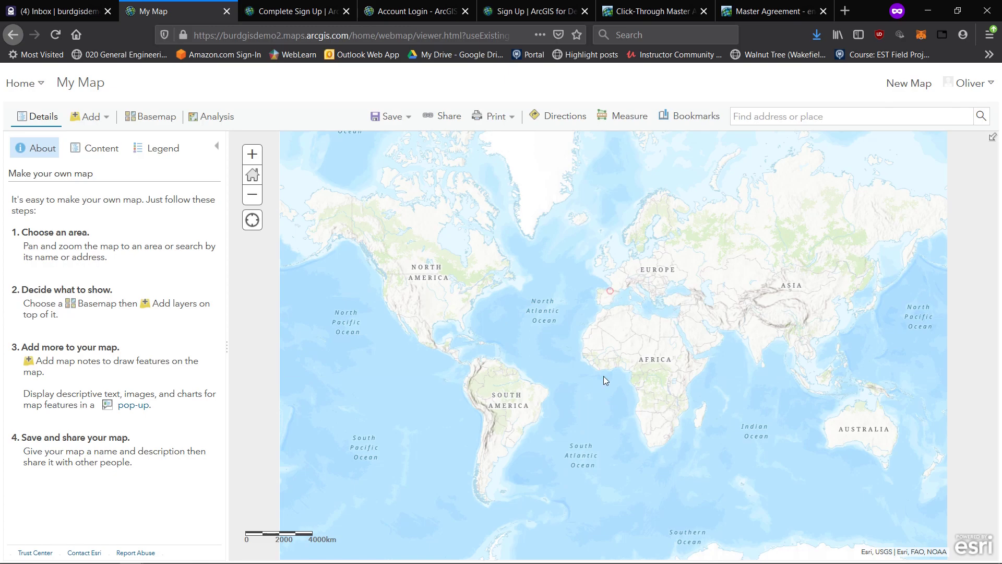
pyautogui.scroll(3, 605, 380)
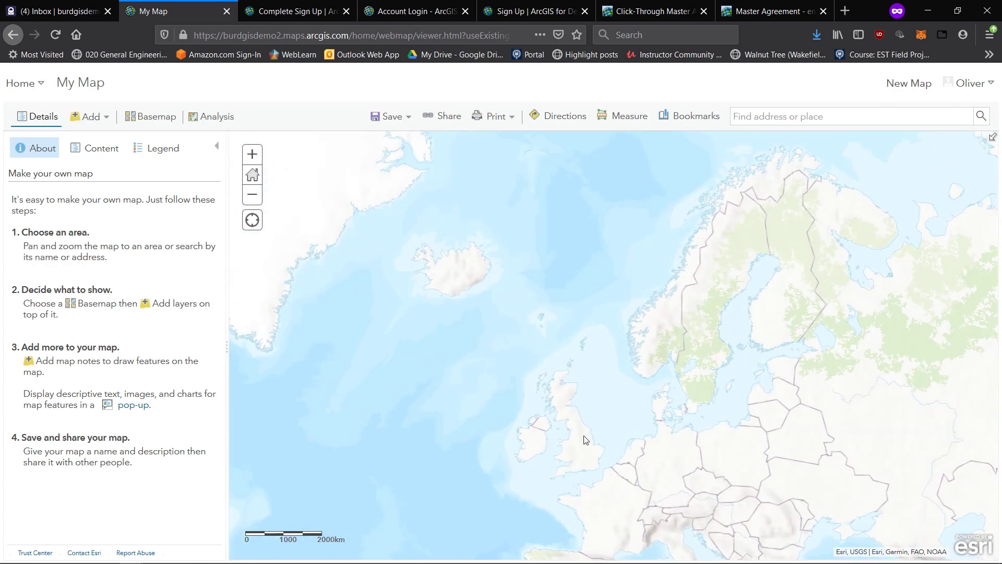
pyautogui.scroll(2, 616, 289)
pyautogui.scroll(2, 626, 303)
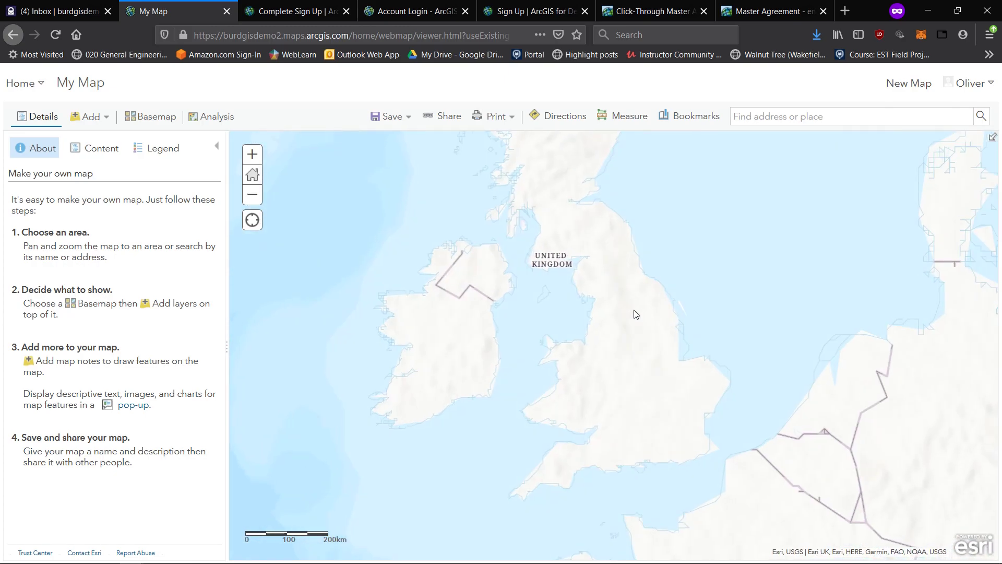
pyautogui.scroll(2, 634, 313)
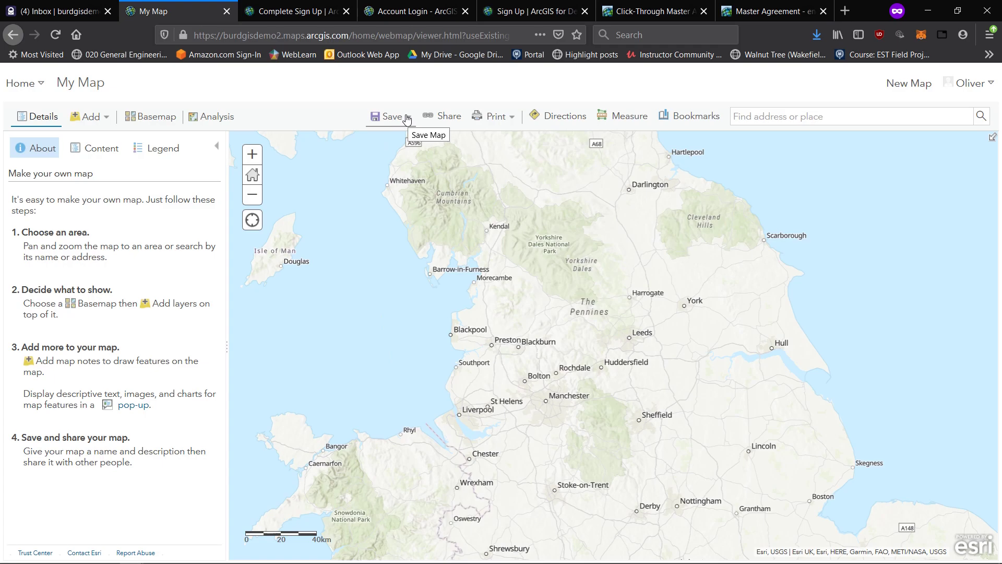
pyautogui.click(146, 116)
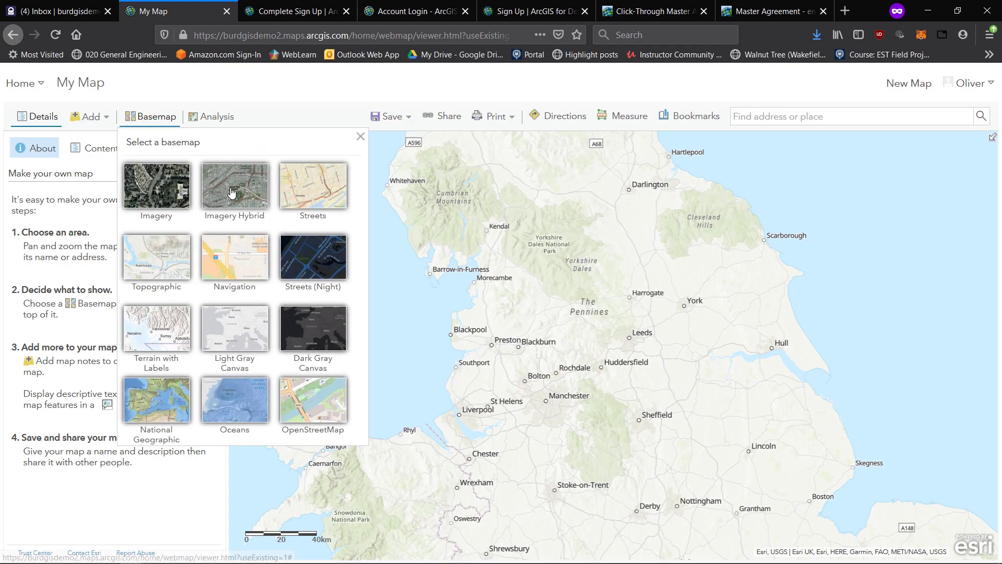
pyautogui.click(231, 192)
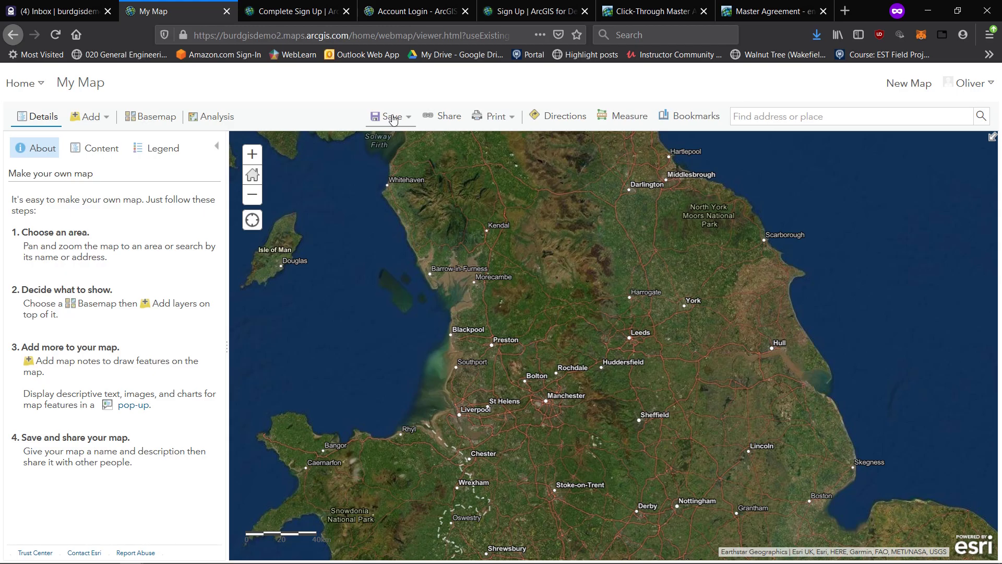
# Use Save As and title the map 'My First Map', correcting the typo.
pyautogui.click(394, 119)
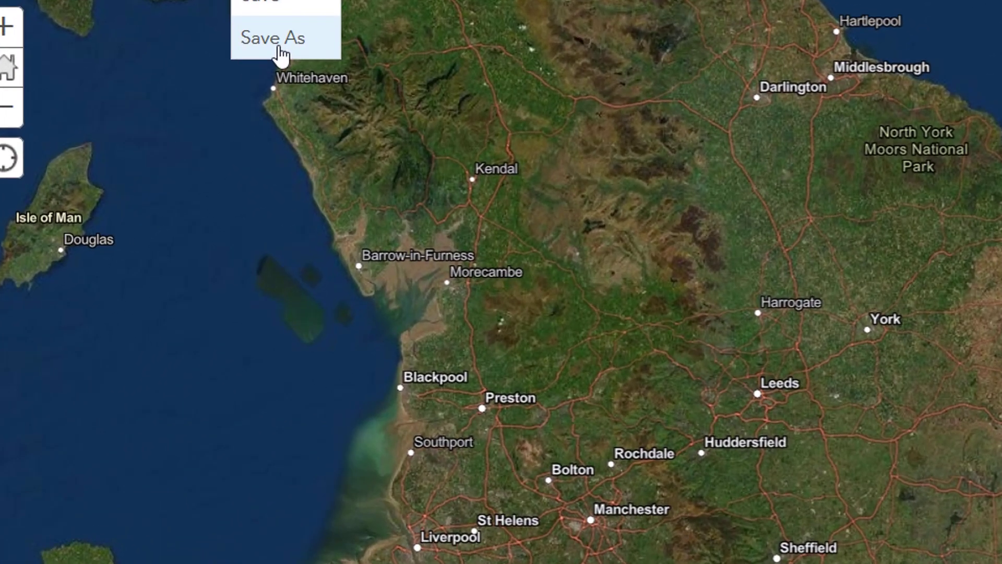
pyautogui.click(279, 39)
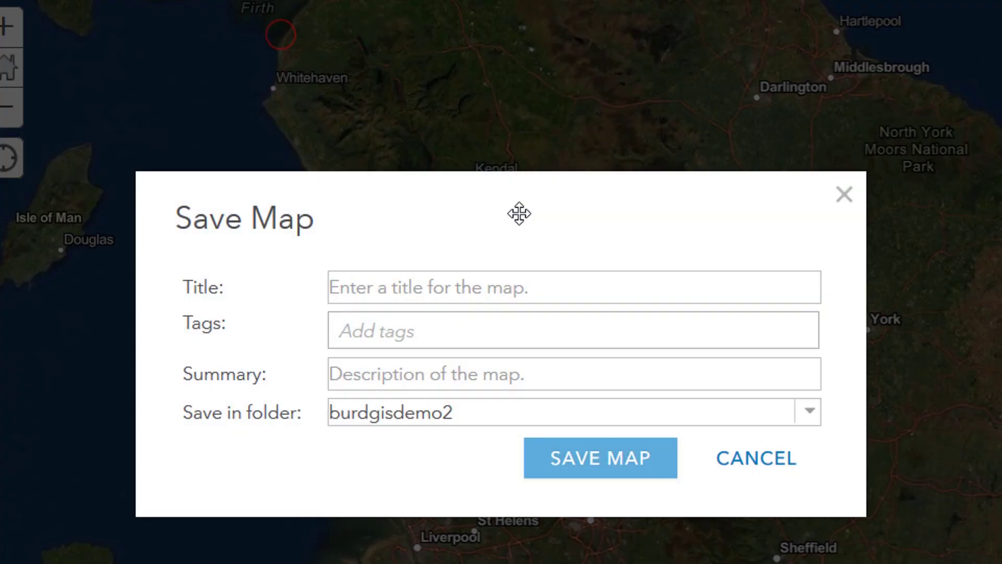
pyautogui.click(445, 291)
pyautogui.write('My Frst Map')
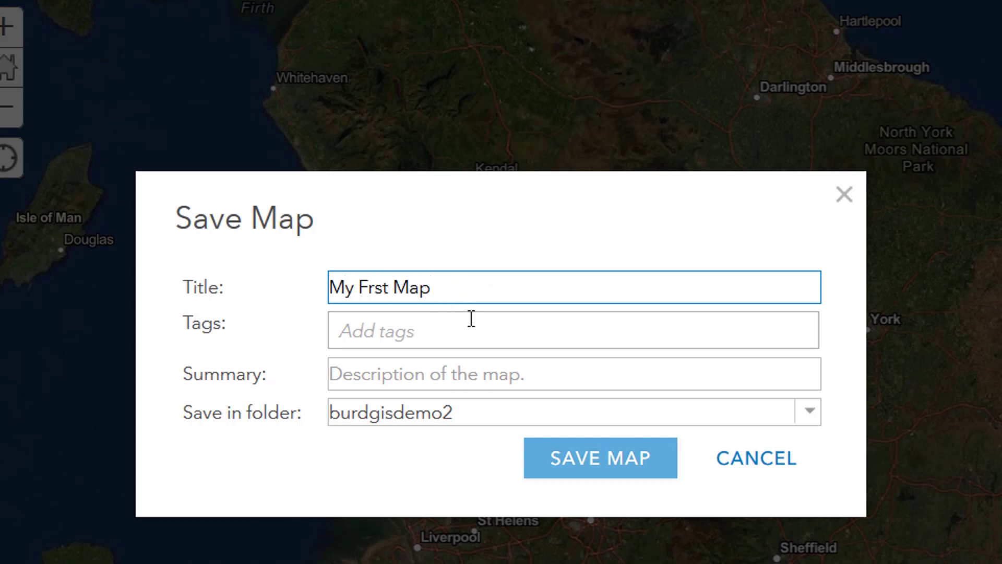
pyautogui.press('Tab')
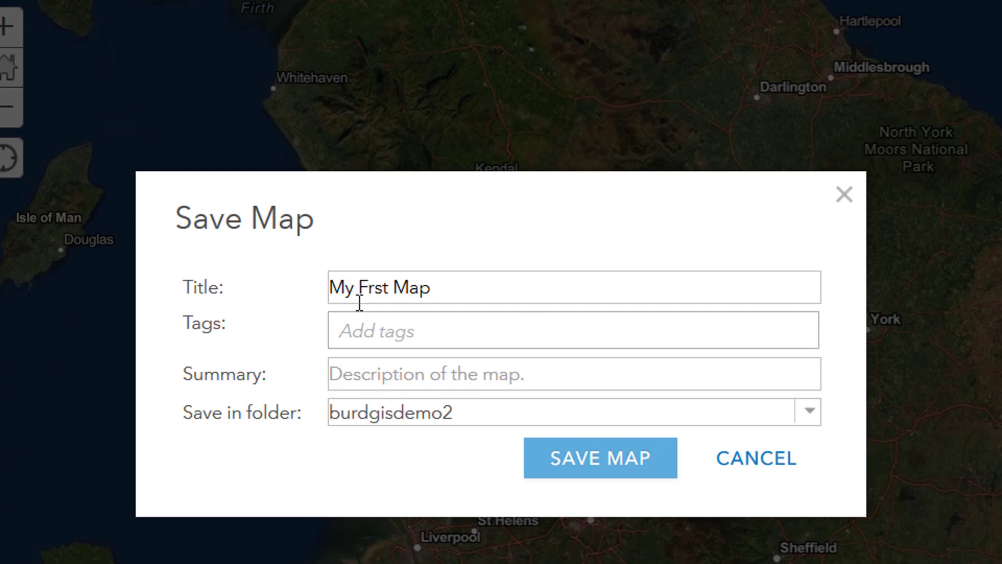
pyautogui.click(367, 288)
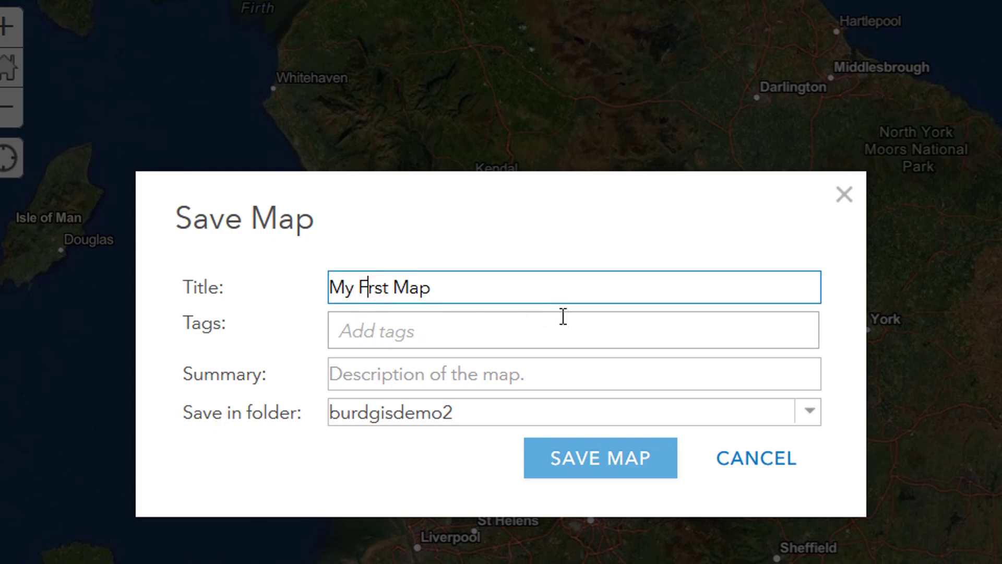
pyautogui.write('i')
pyautogui.click(399, 330)
pyautogui.click(402, 378)
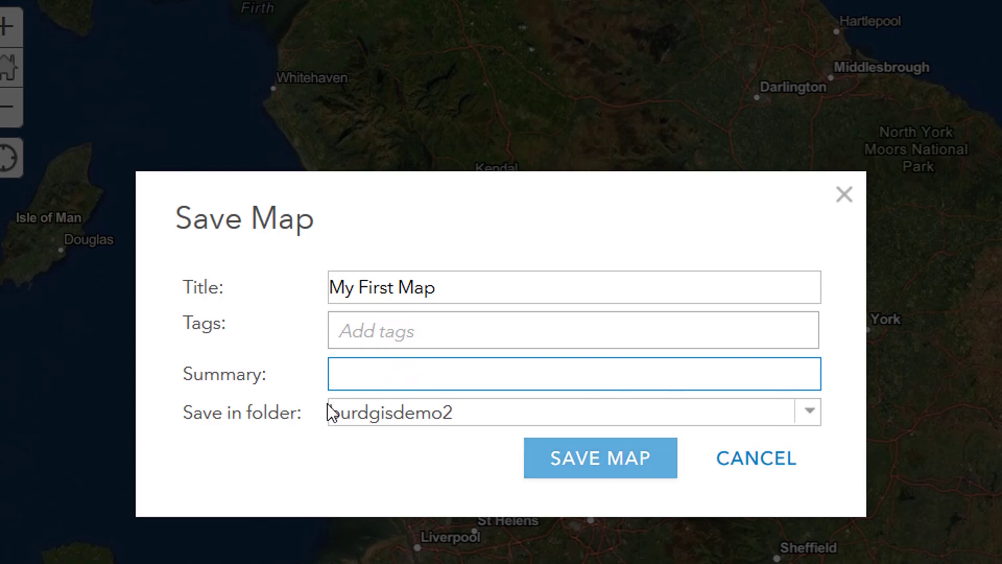
# After the missing-tag error, add a tag and save the map to My Content.
pyautogui.click(622, 469)
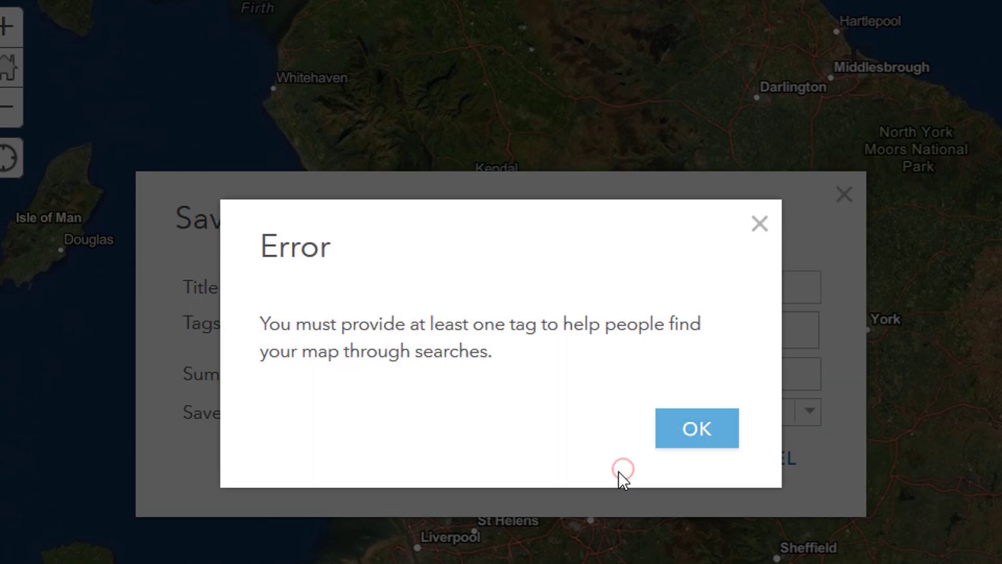
pyautogui.click(678, 412)
pyautogui.click(387, 333)
pyautogui.write('bur')
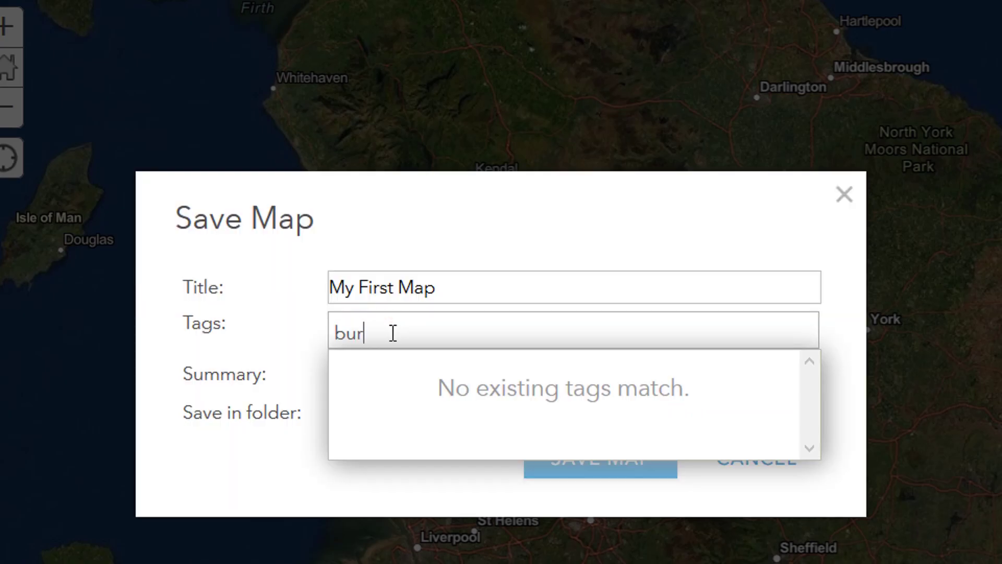
pyautogui.write('dgis')
pyautogui.click(236, 434)
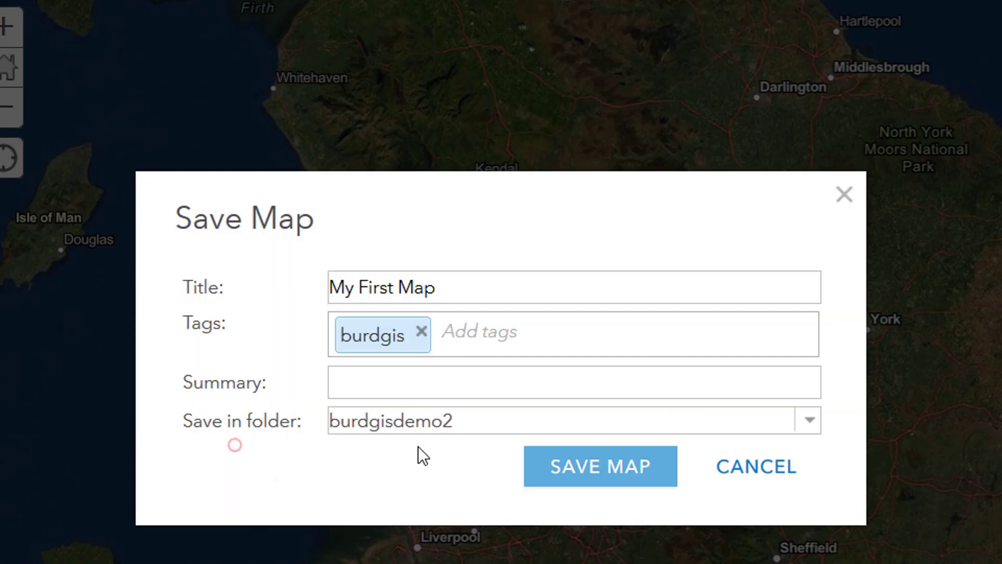
pyautogui.click(579, 462)
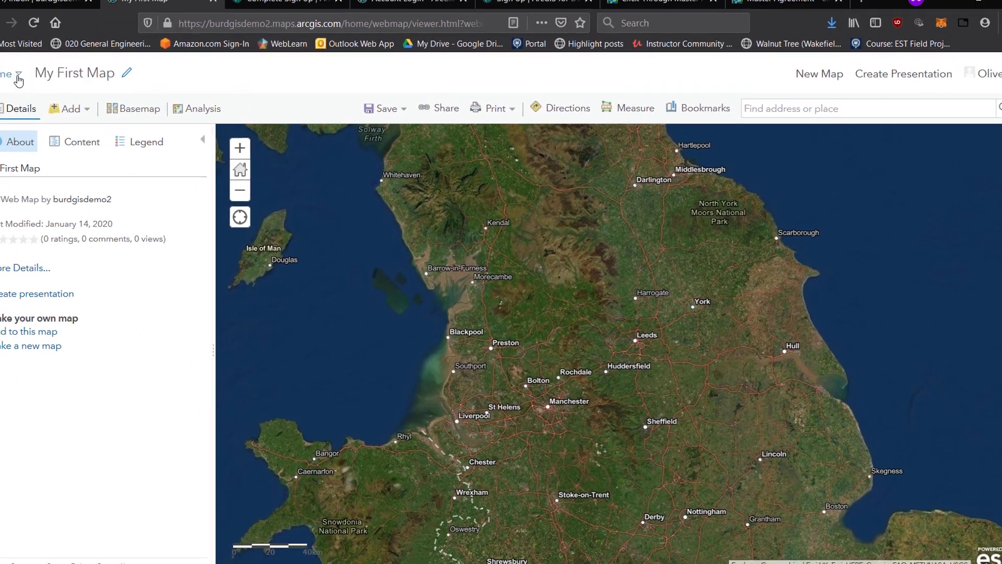
# Go to My Content and confirm the My First Map web map is listed.
pyautogui.click(18, 77)
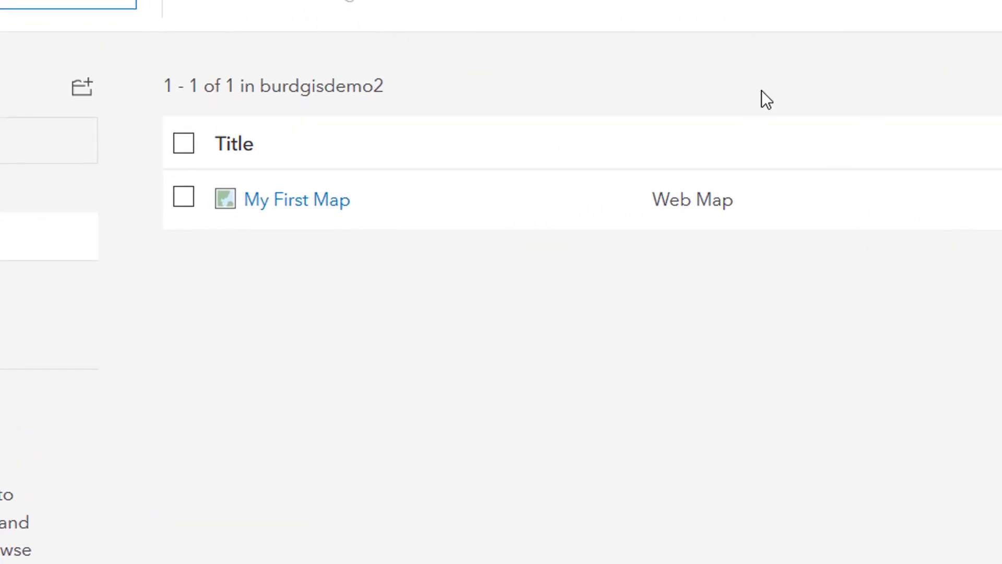
pyautogui.scroll(-2, 734, 157)
pyautogui.scroll(2, 805, 282)
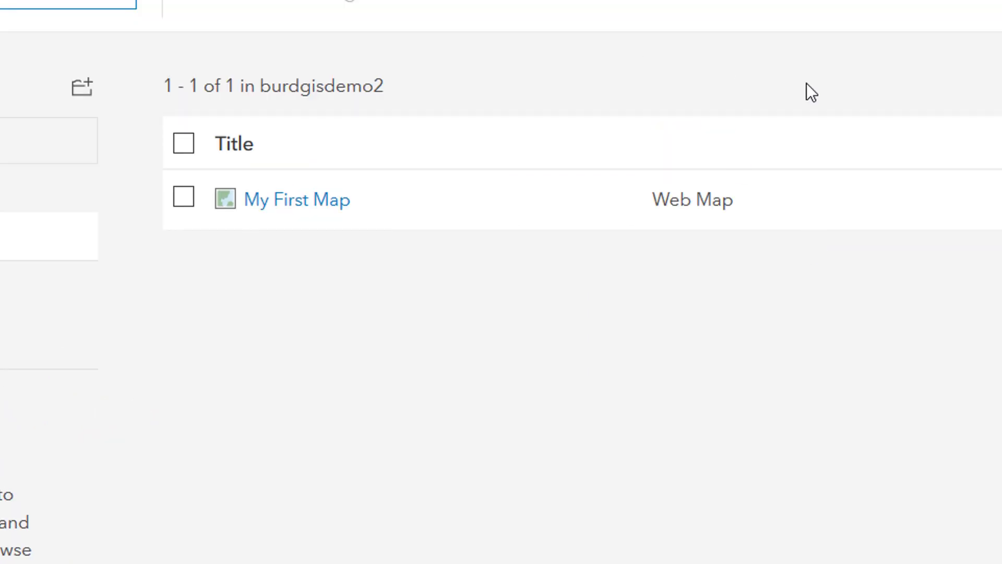